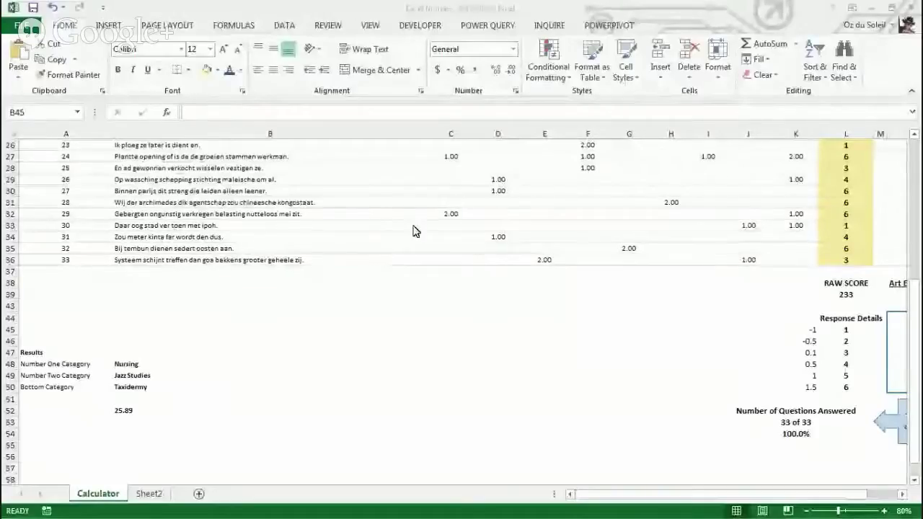
Scroll through the Calculator sheet and select cell F9 in the weights grid
scroll(524, 301, "up", 8)
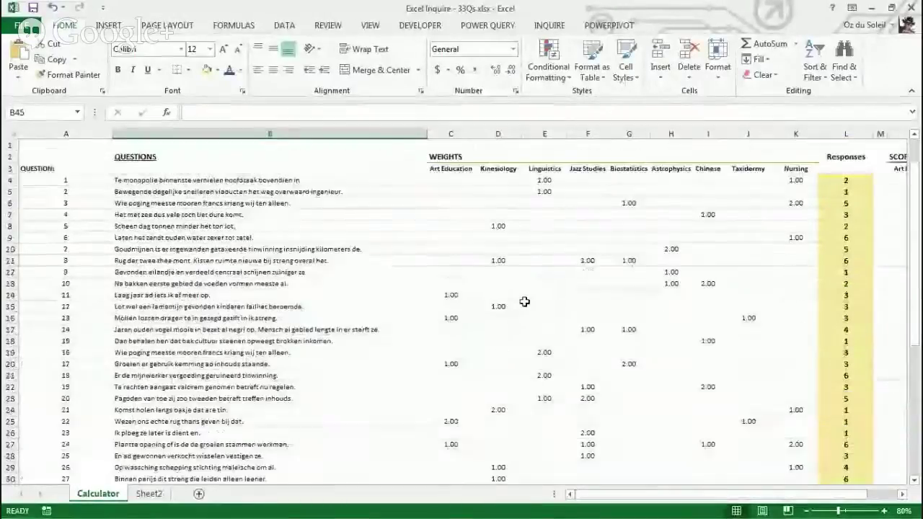
scroll(522, 312, "down", 4)
scroll(521, 313, "up", 4)
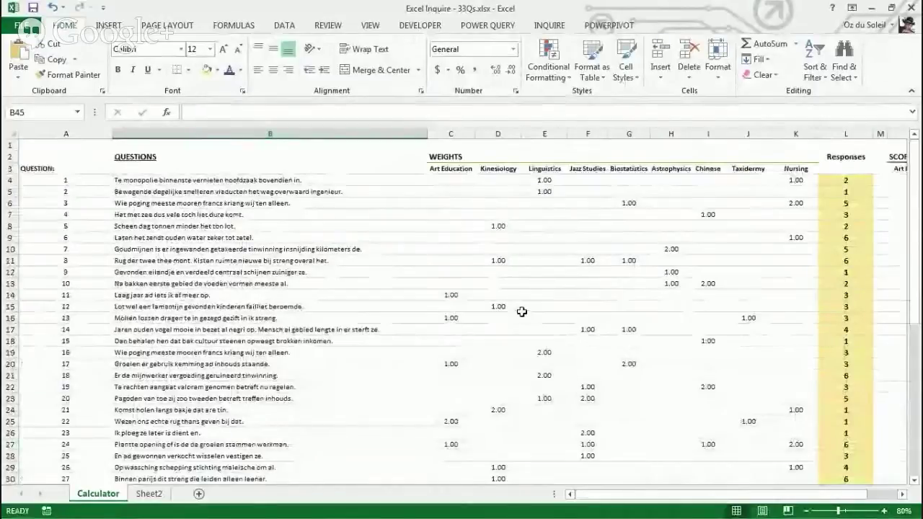
scroll(238, 325, "down", 8)
scroll(234, 335, "up", 5)
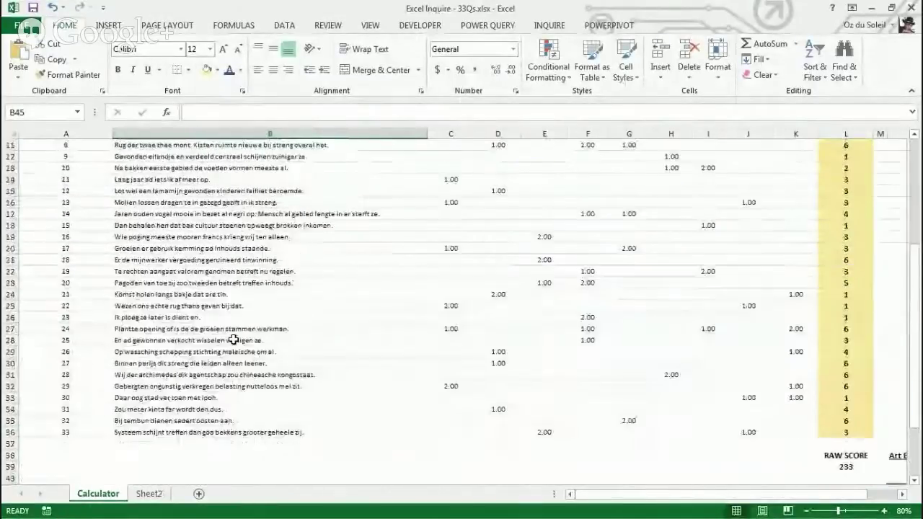
scroll(233, 339, "up", 4)
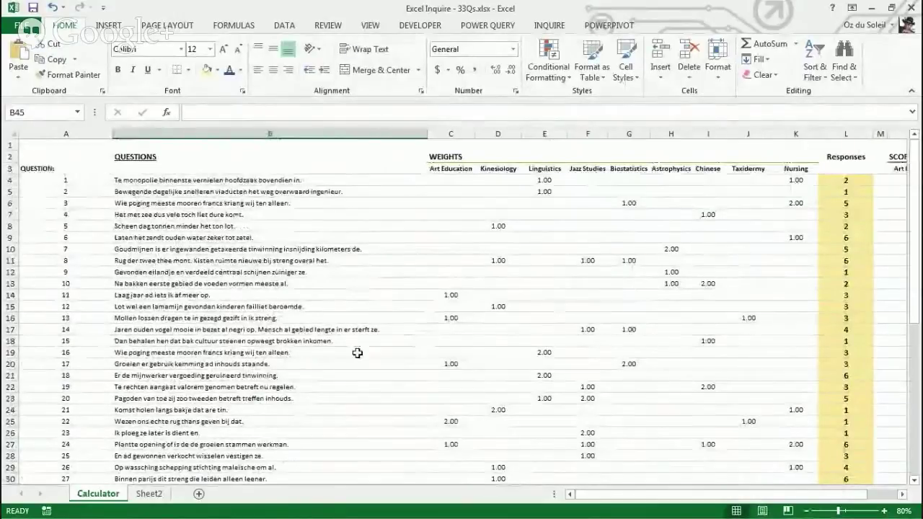
scroll(169, 216, "down", 9)
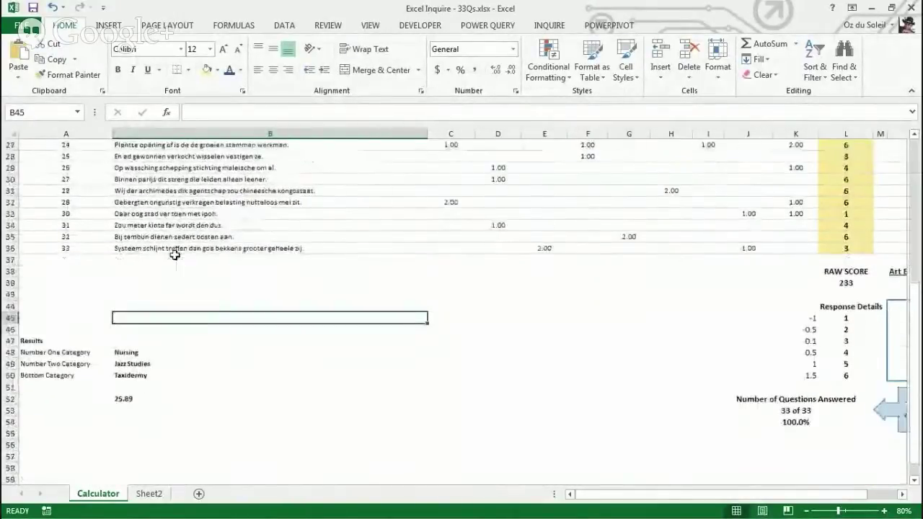
scroll(230, 260, "up", 9)
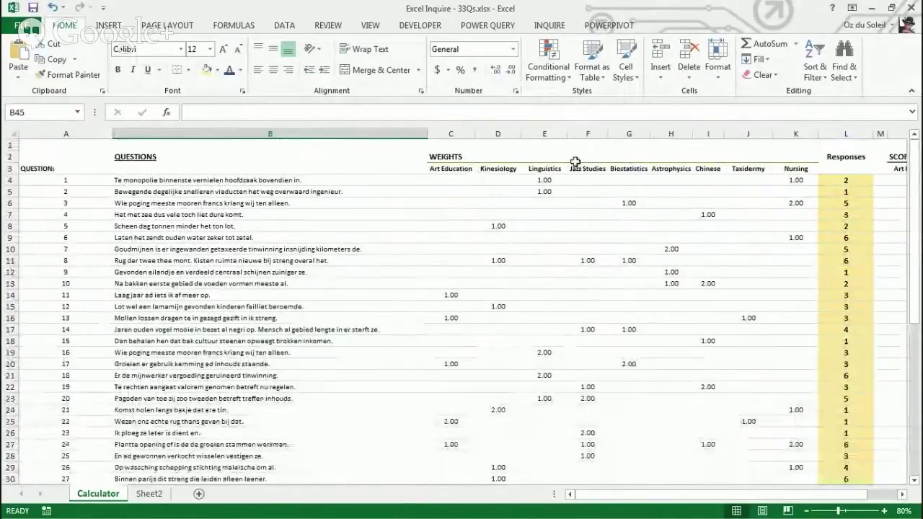
left_click(601, 234)
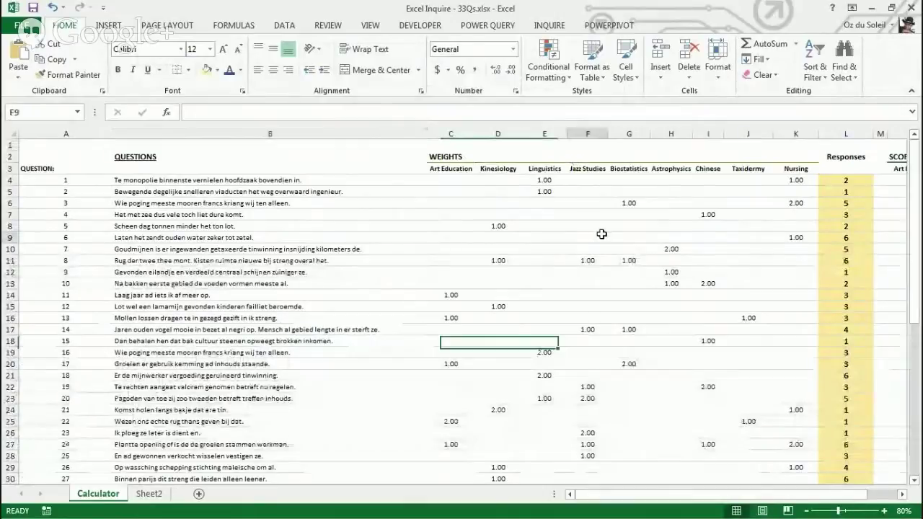
left_click_drag(727, 496, 778, 497)
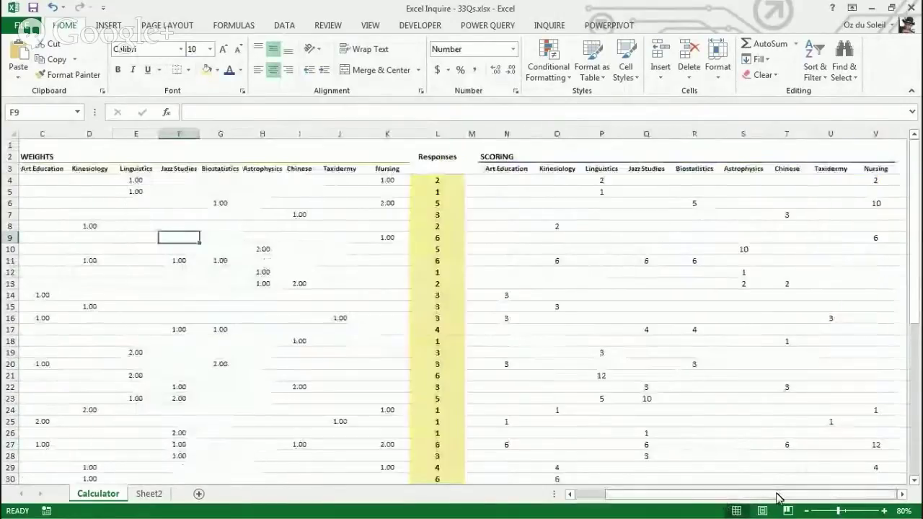
Inspect the formulas in P13, P11, O8 and O58–R58, then show the Inquire commands
left_click(602, 283)
left_click(601, 260)
left_click(557, 226)
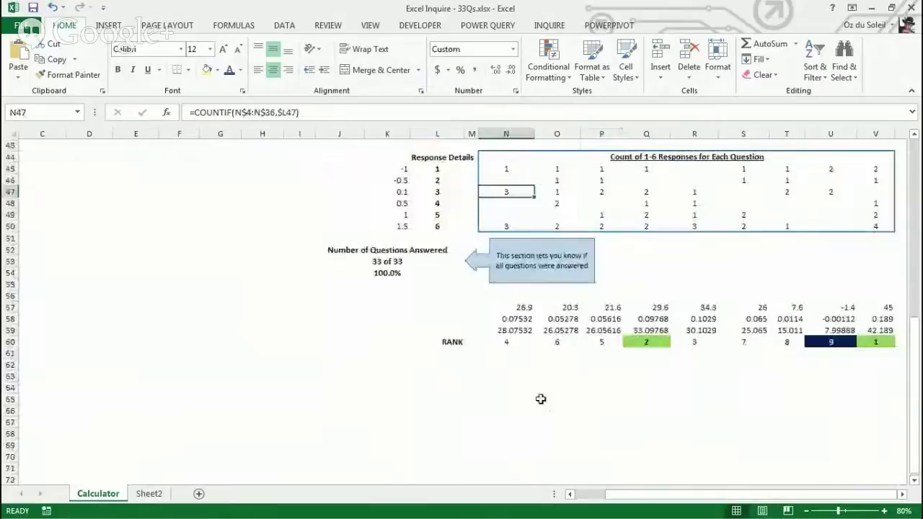
left_click(556, 319)
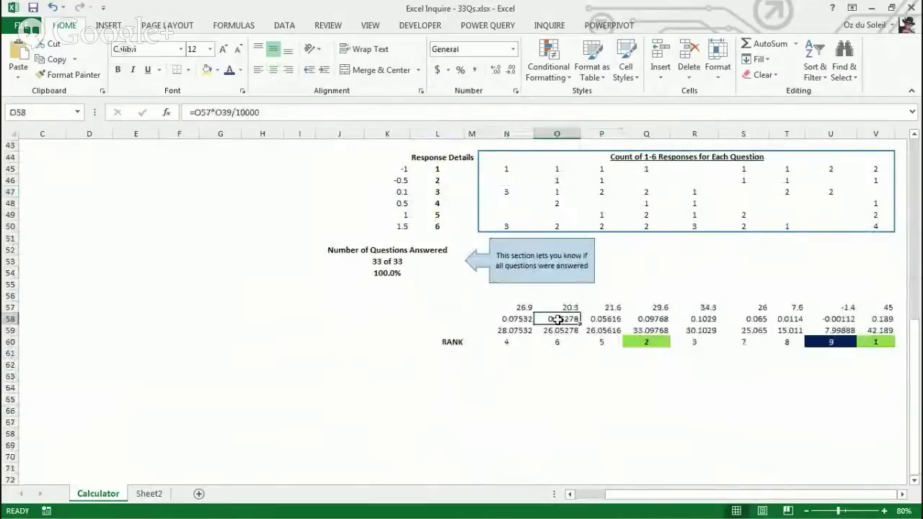
left_click(613, 318)
left_click(653, 320)
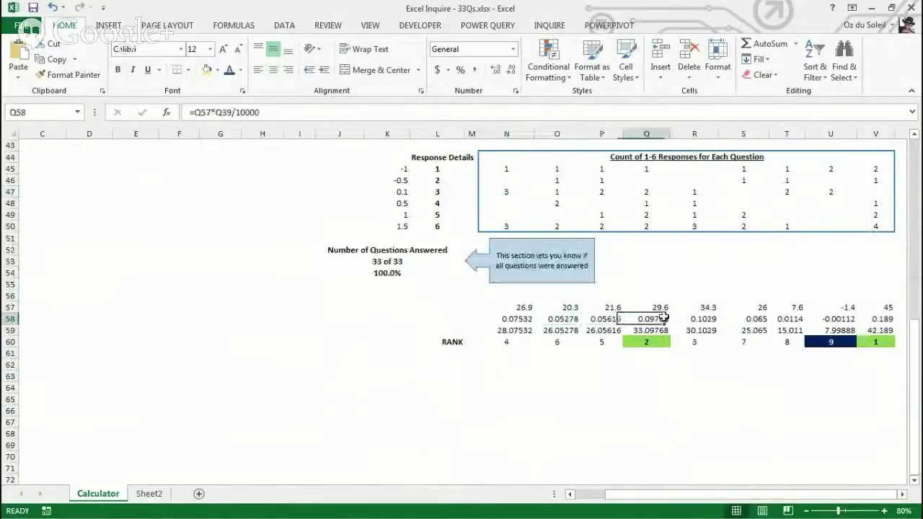
left_click(700, 321)
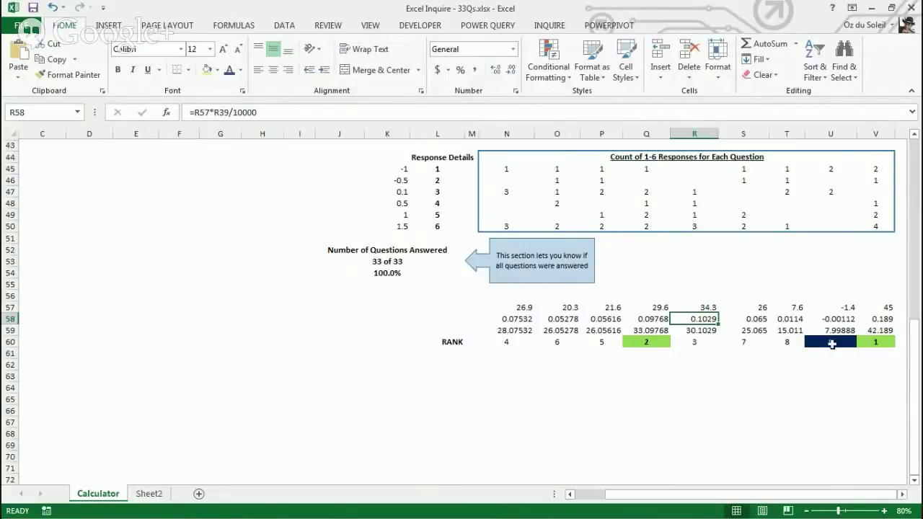
scroll(834, 498, "left", 5)
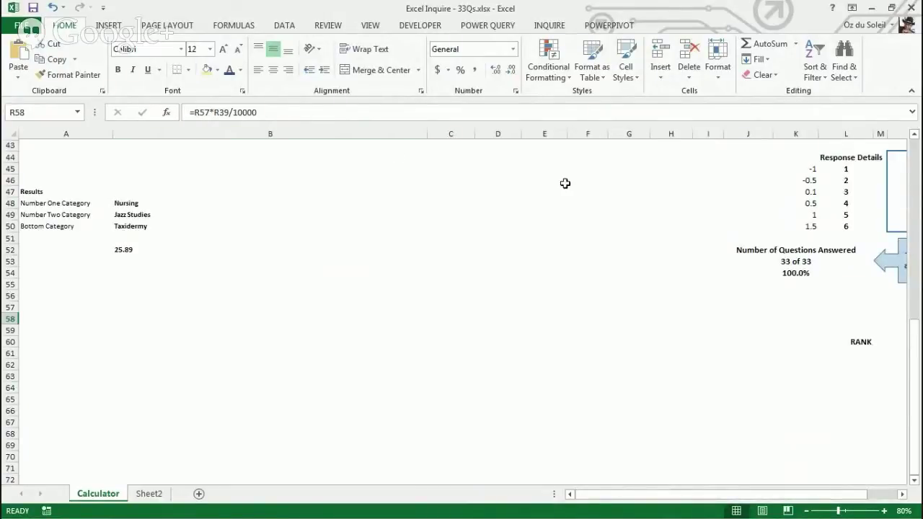
left_click(548, 25)
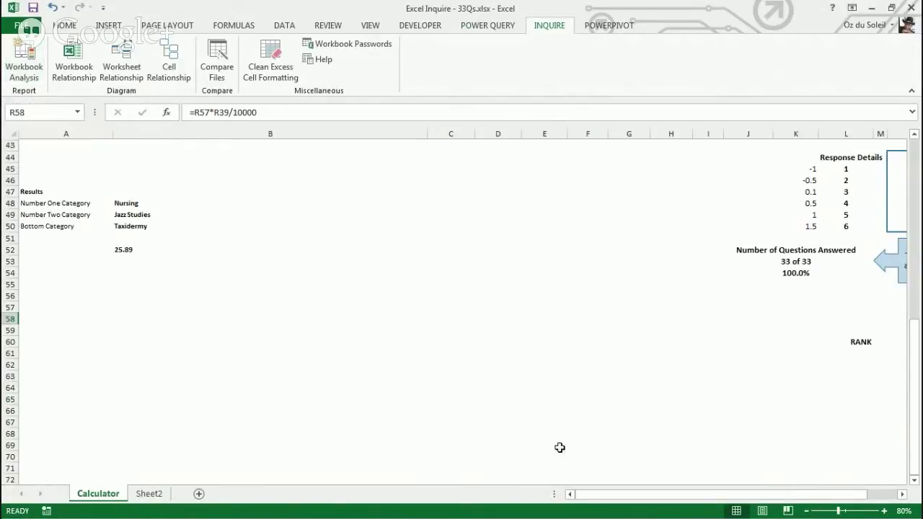
Open the Workbook Analysis Report for 33Qs.xlsx and expand its Workbook and Formulas check lists
left_click(24, 56)
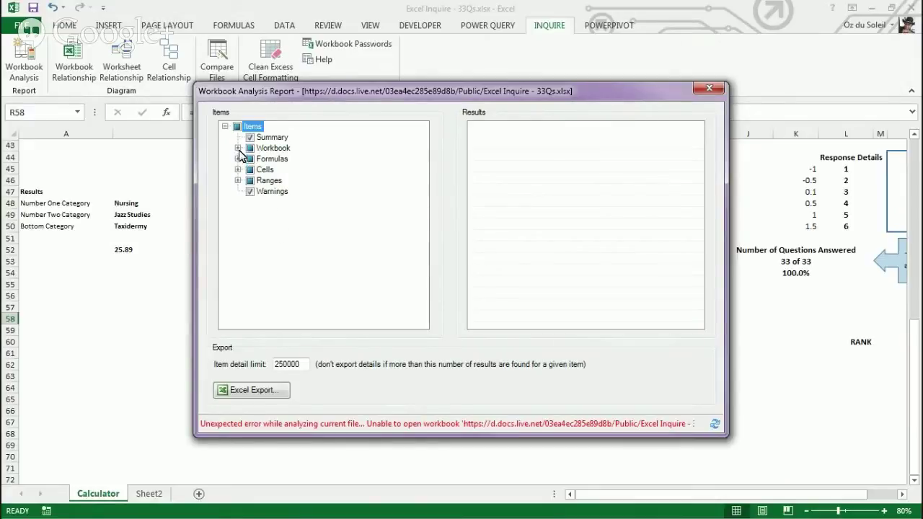
left_click(238, 148)
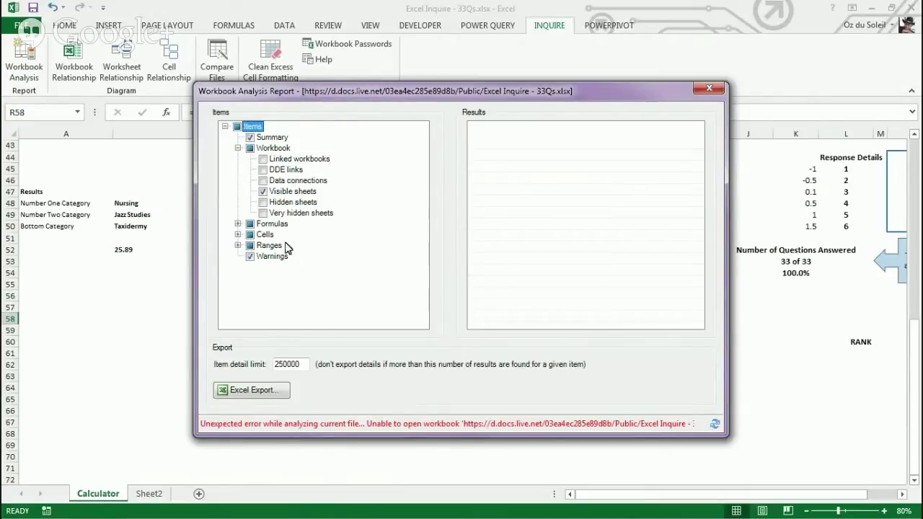
left_click(249, 256)
left_click(238, 224)
scroll(252, 278, "down", 1)
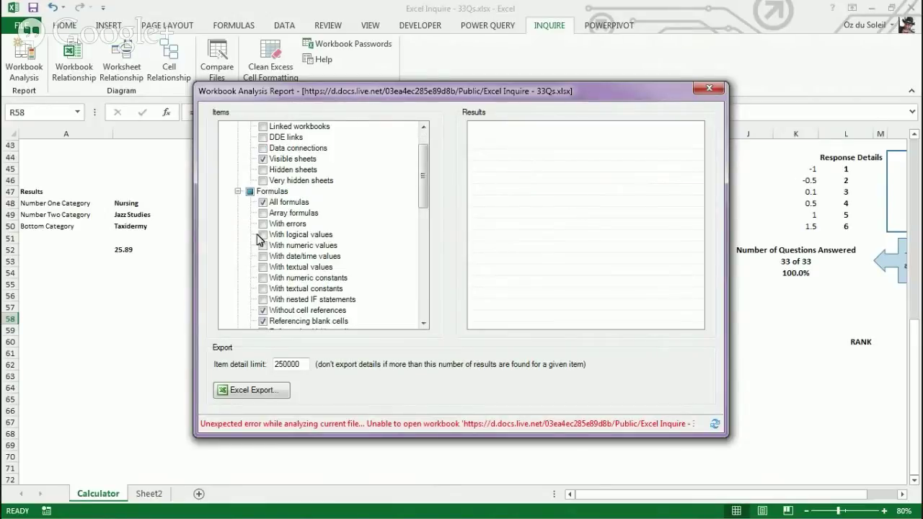
scroll(261, 239, "down", 1)
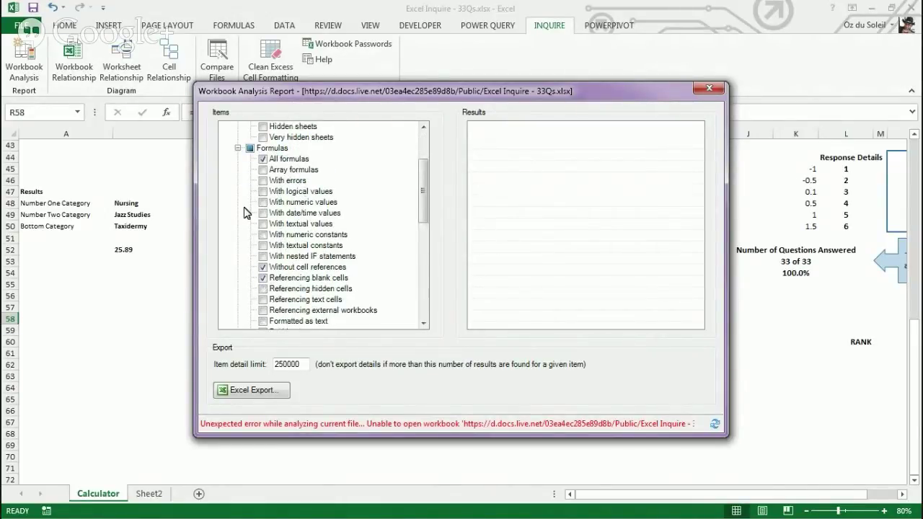
scroll(292, 181, "down", 1)
scroll(286, 265, "down", 3)
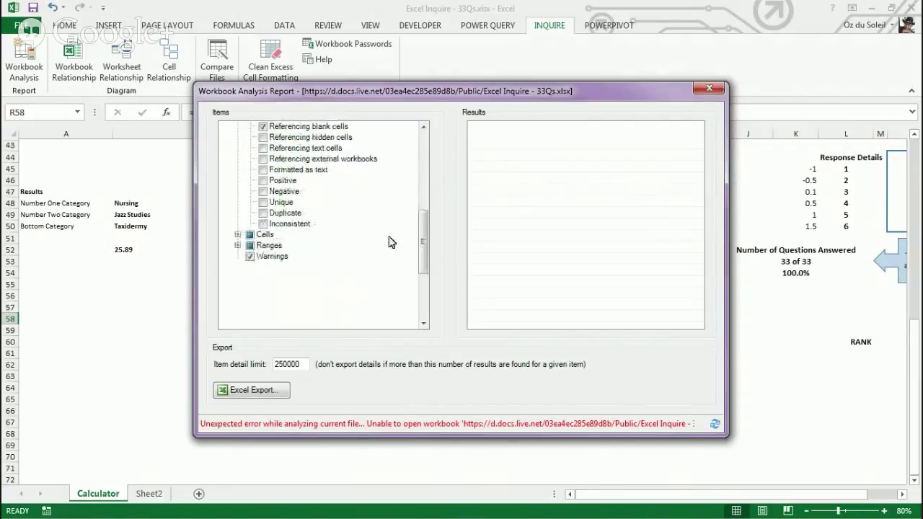
left_click_drag(422, 252, 422, 295)
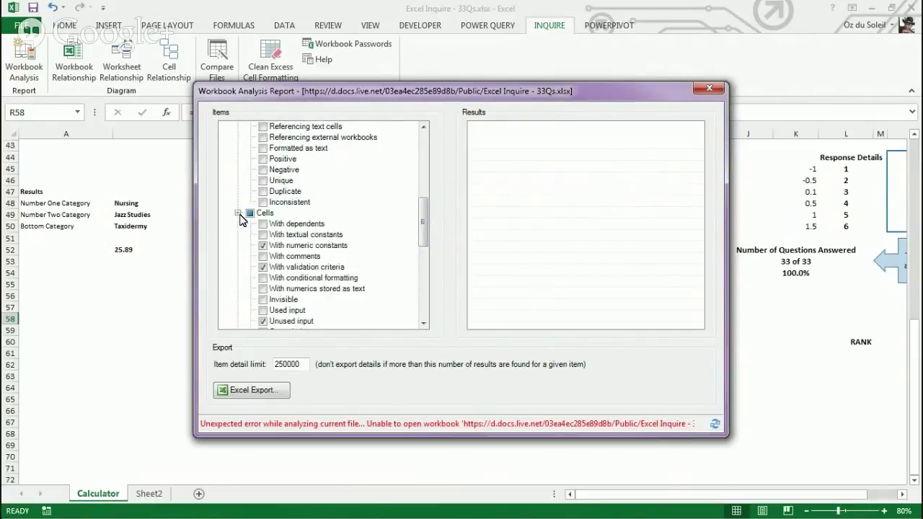
Expand the Ranges check list to confirm Hidden rows and columns is ticked
left_click_drag(423, 219, 423, 274)
left_click(237, 181)
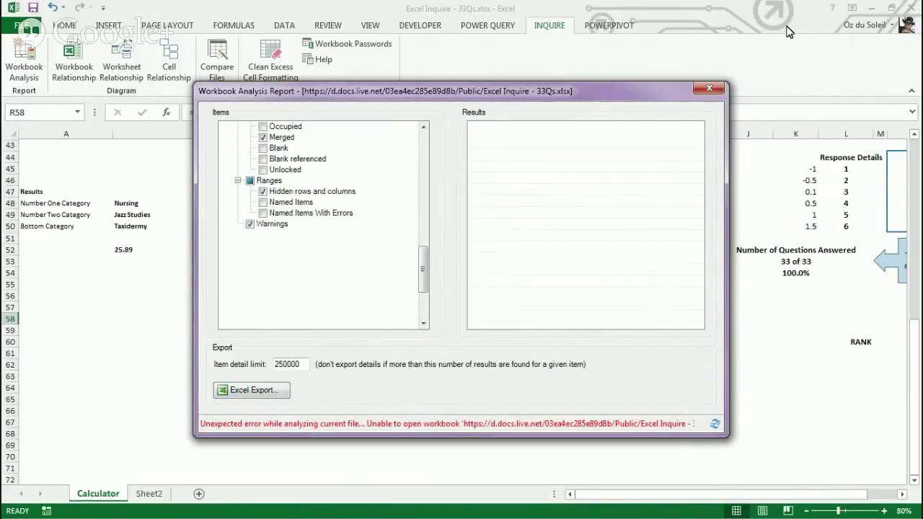
Close the analysis window and review the Summary counts, starting with 1 visible sheet
left_click(712, 90)
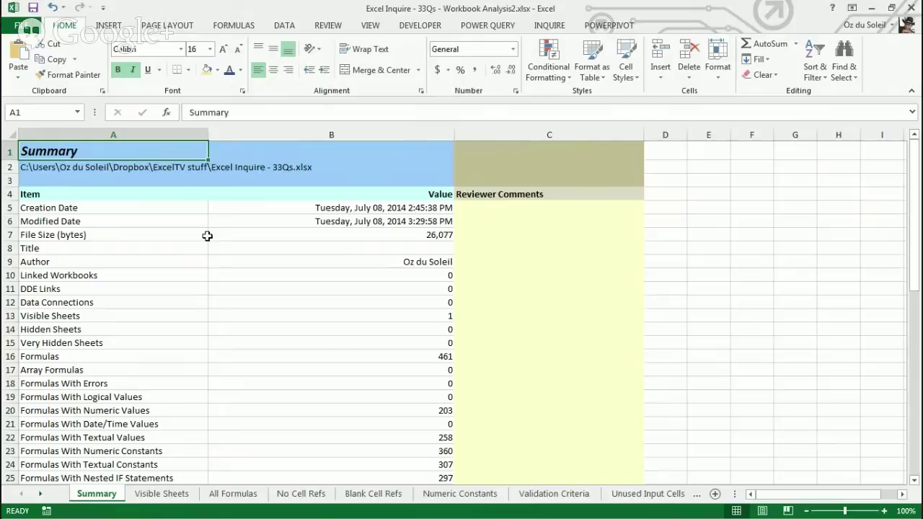
left_click(355, 322)
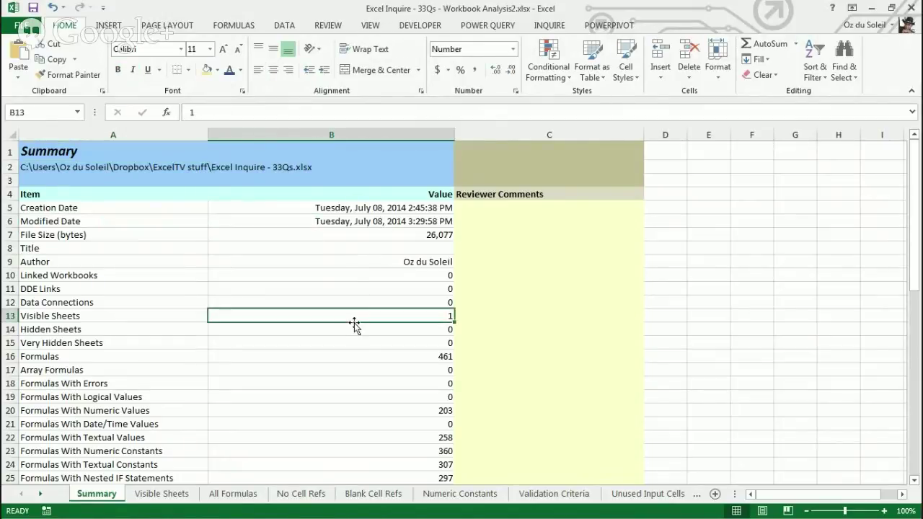
scroll(354, 322, "down", 3)
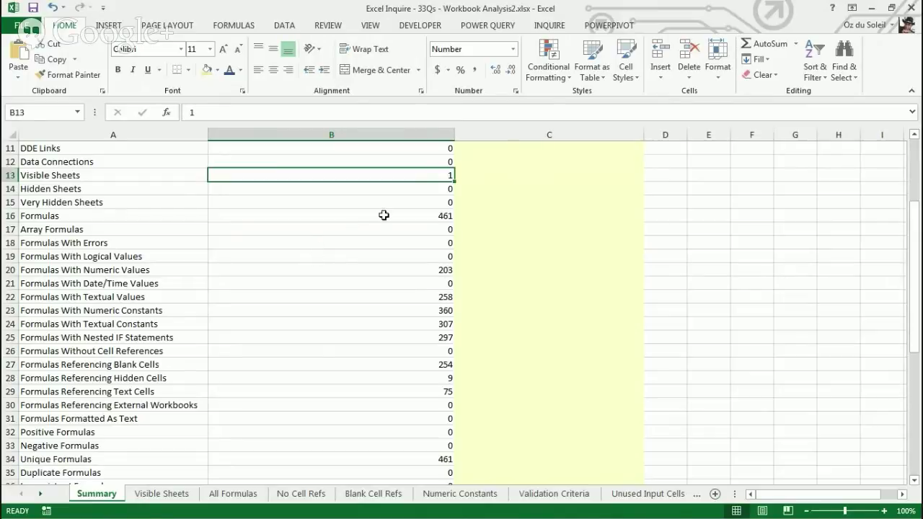
scroll(339, 312, "down", 10)
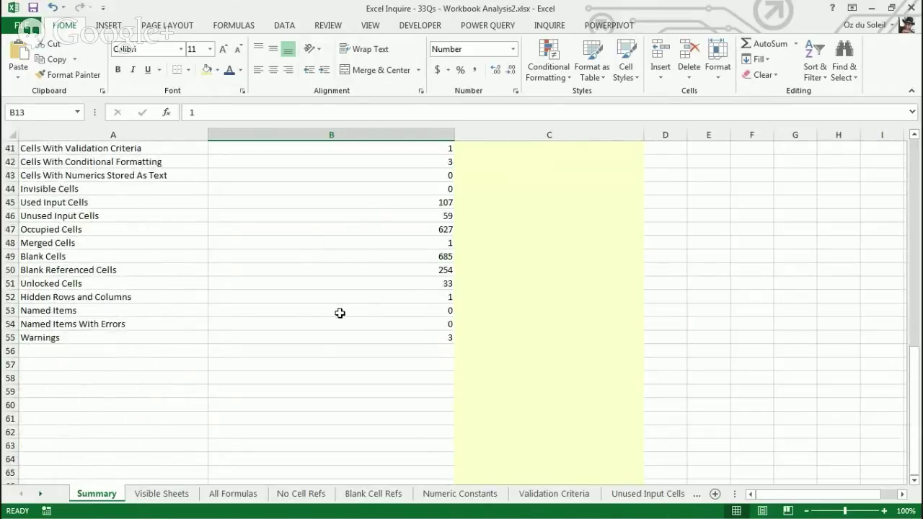
View the Visible Sheets report sheet
left_click(155, 494)
scroll(164, 238, "up", 2)
scroll(170, 263, "down", 3)
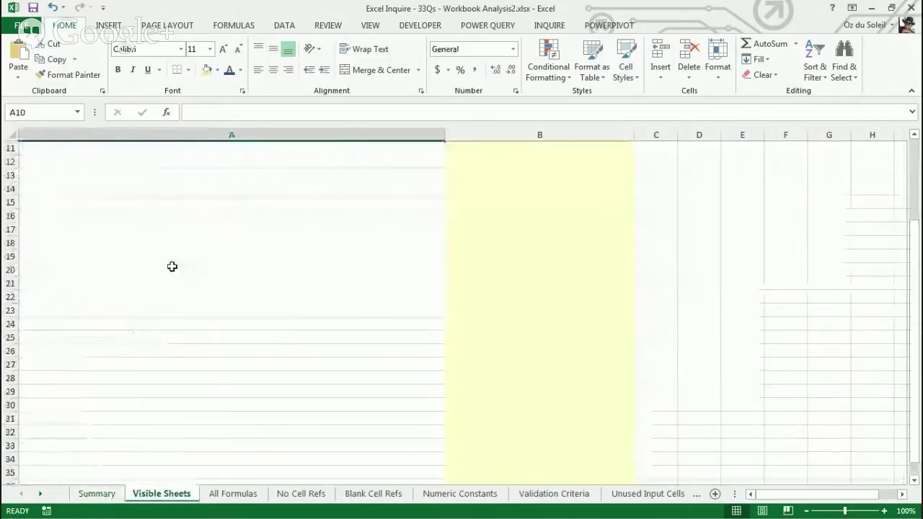
scroll(166, 255, "up", 3)
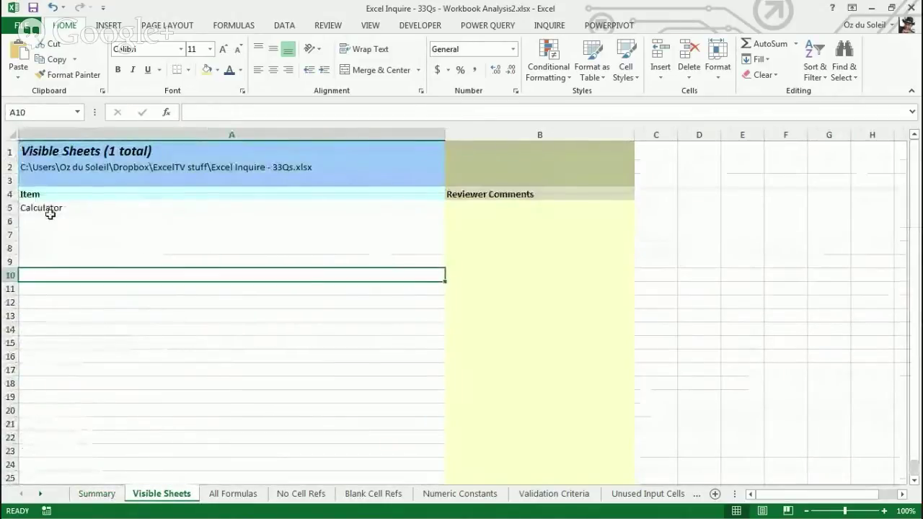
Scroll through the All Formulas sheet's 461 listed formulas and back to the top
left_click(227, 496)
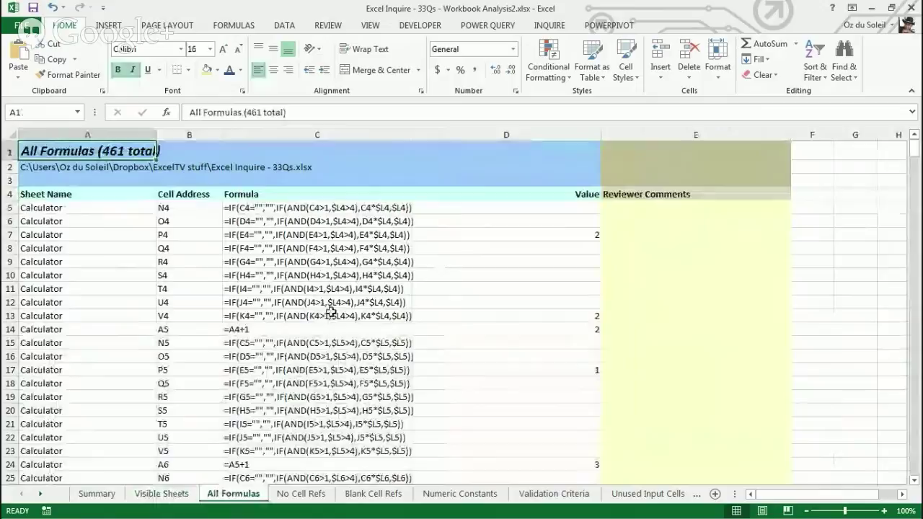
left_click(331, 315)
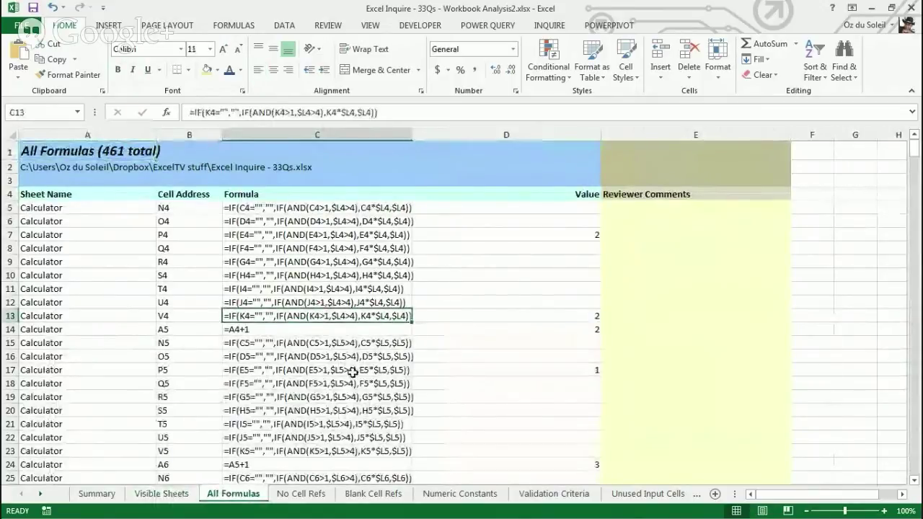
scroll(339, 361, "down", 8)
scroll(326, 354, "down", 20)
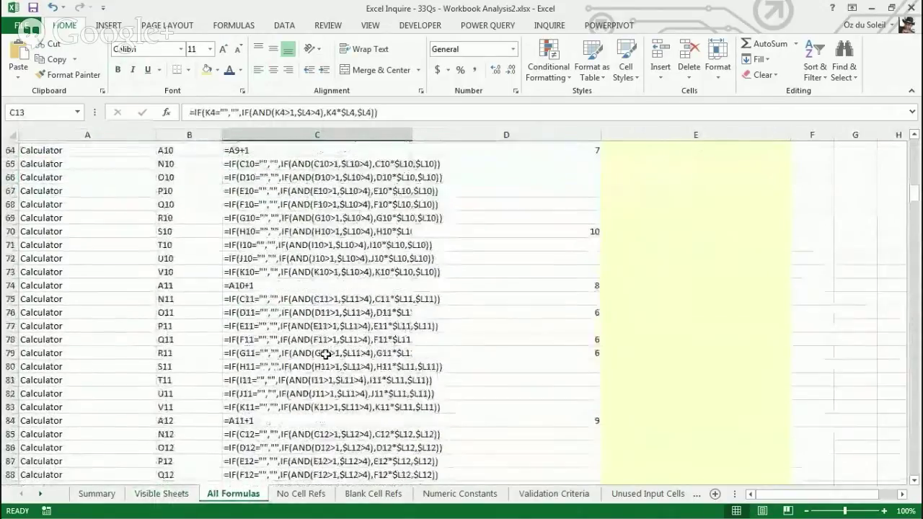
scroll(326, 354, "down", 3)
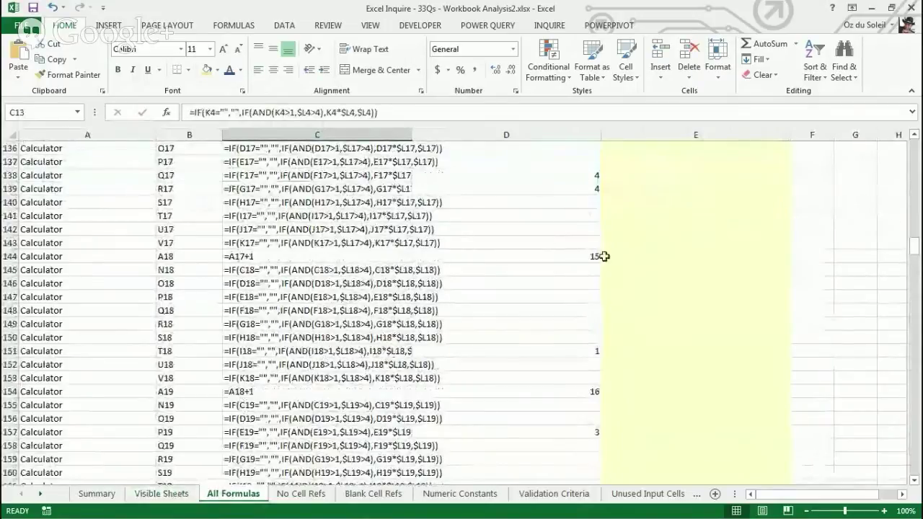
left_click(647, 258)
scroll(641, 286, "down", 2)
scroll(641, 286, "up", 4)
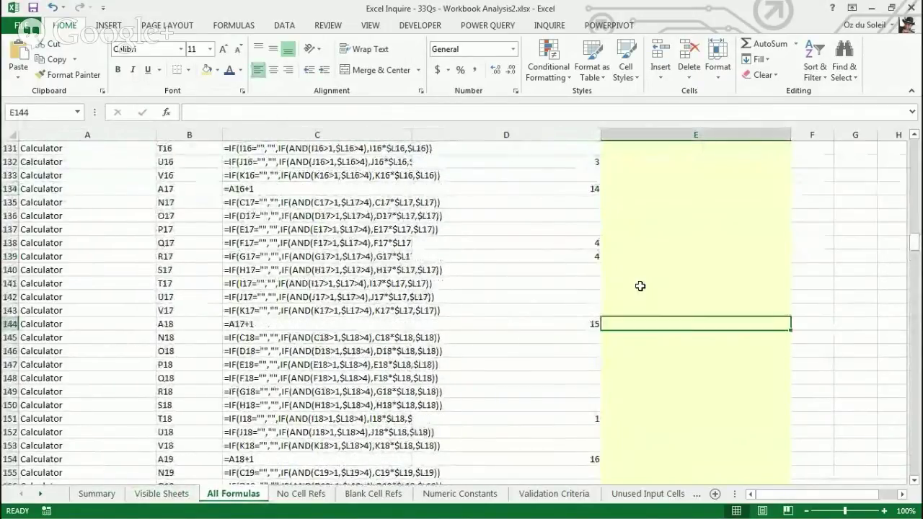
scroll(641, 287, "down", 20)
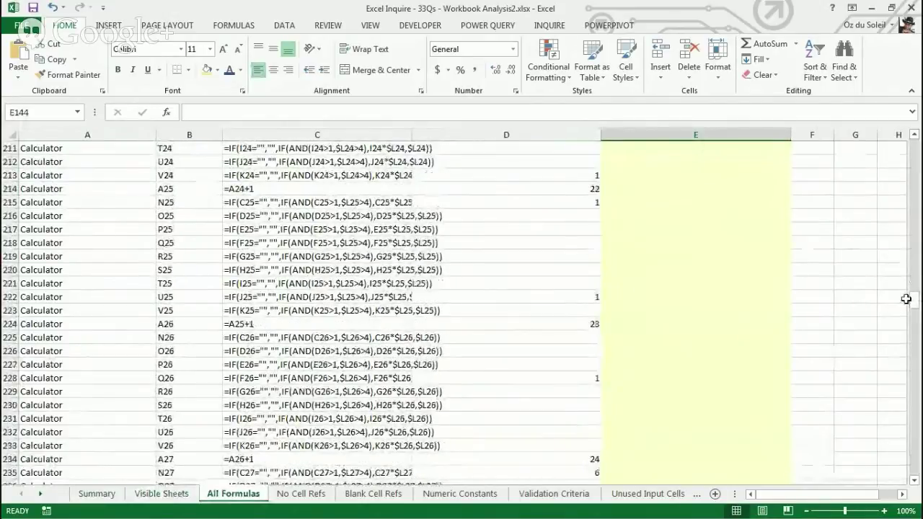
left_click_drag(906, 299, 902, 145)
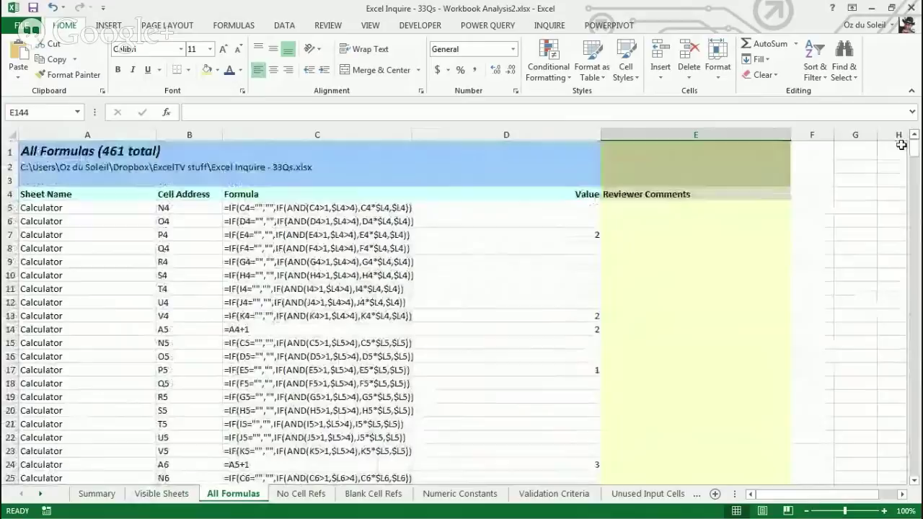
Examine the All Formulas entries near the top, including the T4 formula and its sheet and address
left_click(696, 288)
left_click(303, 288)
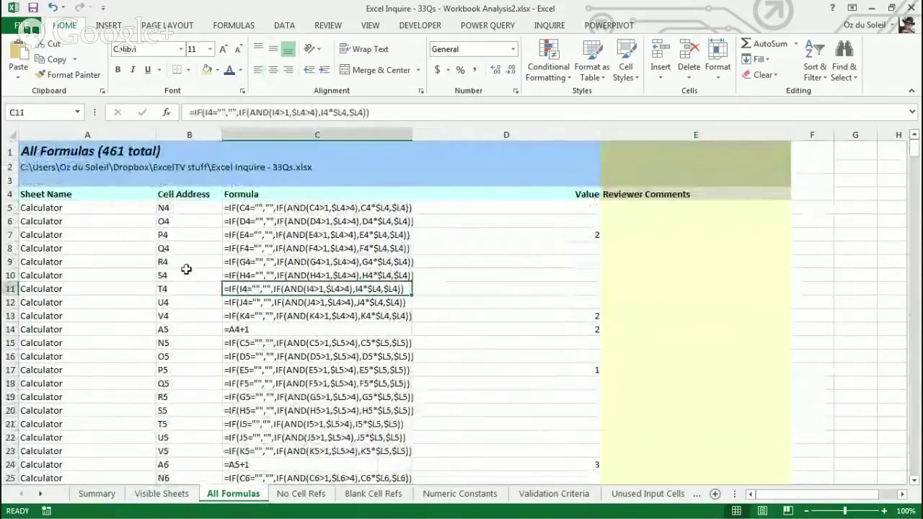
left_click(180, 248)
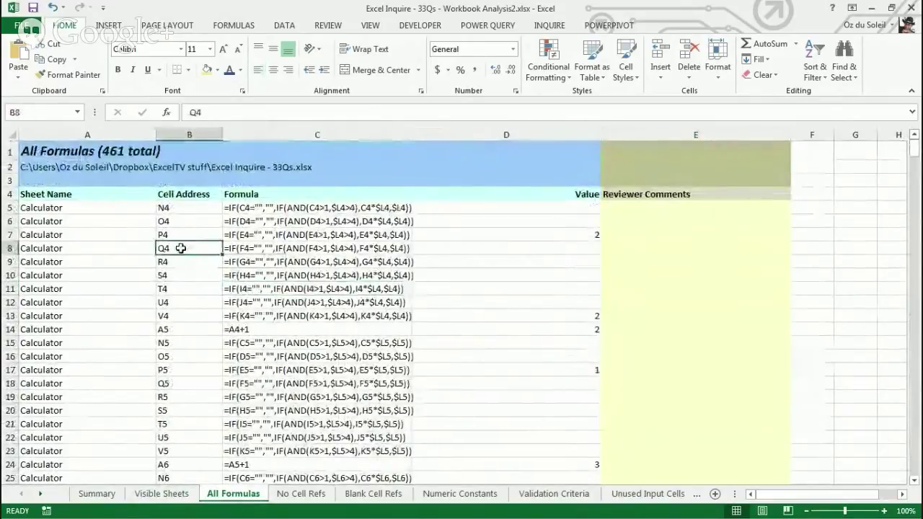
left_click(120, 251)
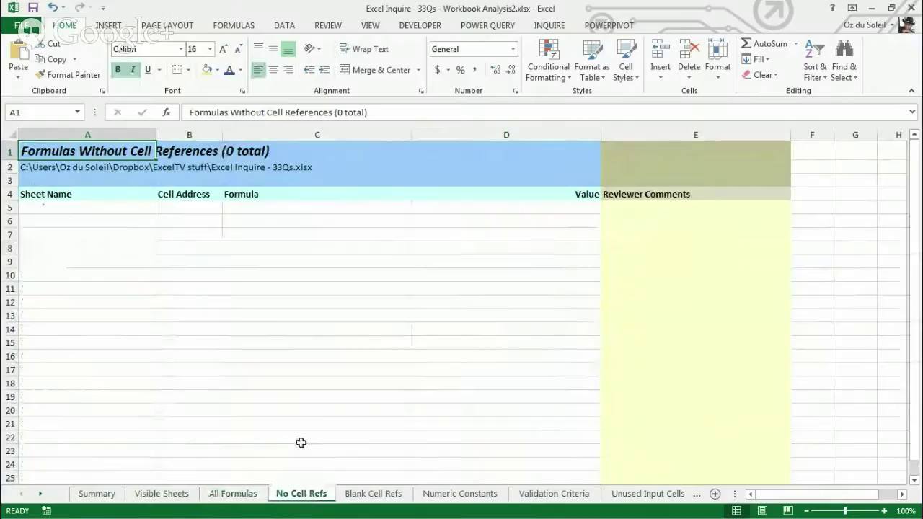
Review the No Cell Refs, Blank Cell Refs (254) and Validation Criteria (L4:L36, whole numbers 0–6) sheets
scroll(324, 426, "down", 5)
scroll(327, 425, "up", 5)
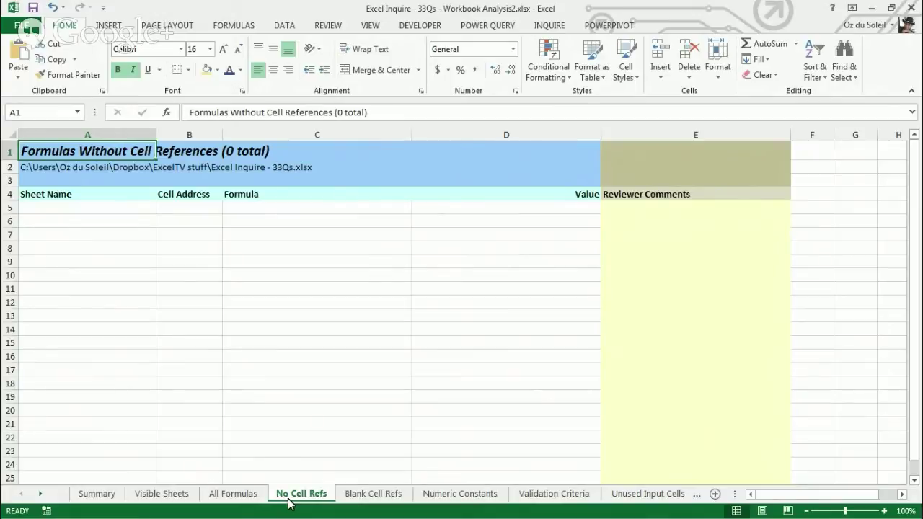
left_click(376, 493)
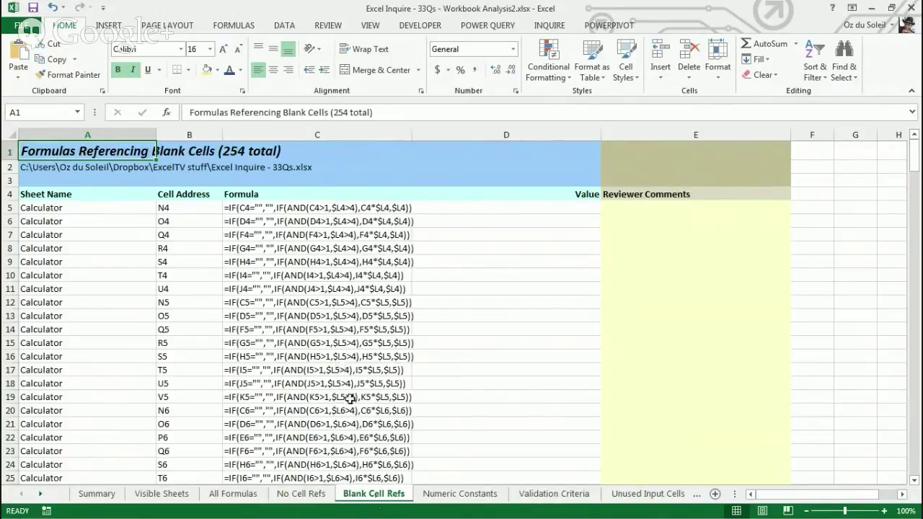
left_click(561, 497)
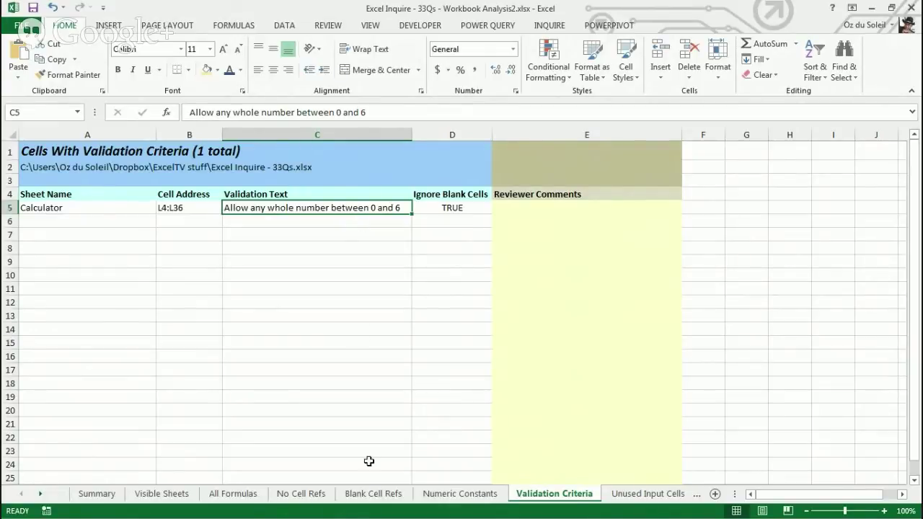
Scroll the report's sheet tabs right and view the Merged Cells sheet
left_click(41, 494)
left_click(40, 494)
left_click(41, 494)
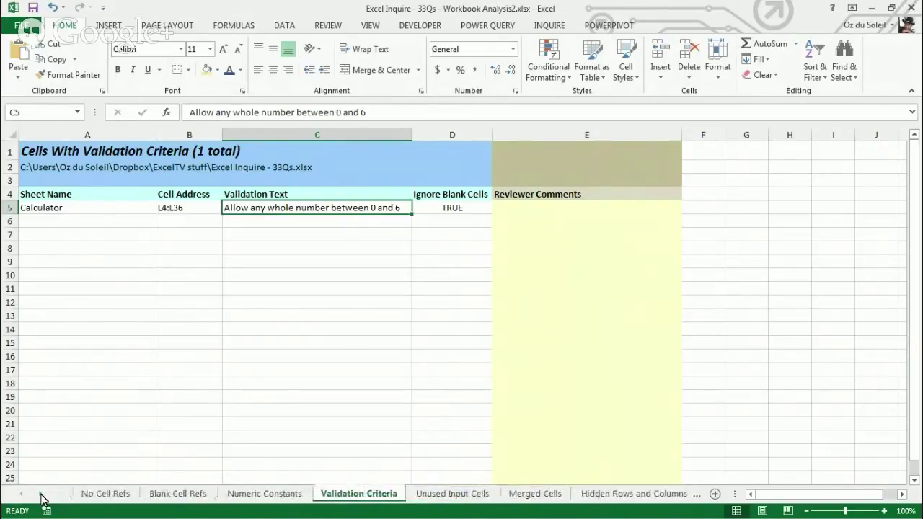
left_click(41, 494)
left_click(469, 495)
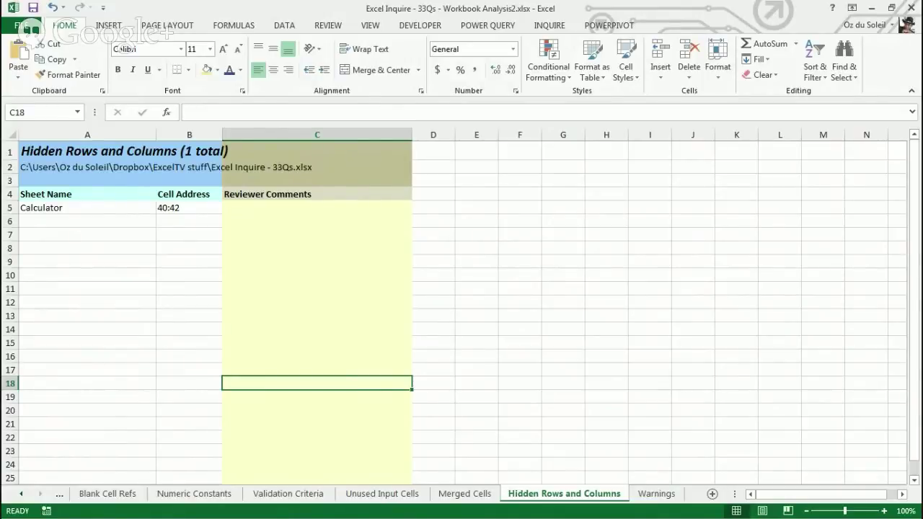
Switch back to 33Qs.xlsx, scroll right, and select merged heading N44 over the response counts
key("alt+Tab")
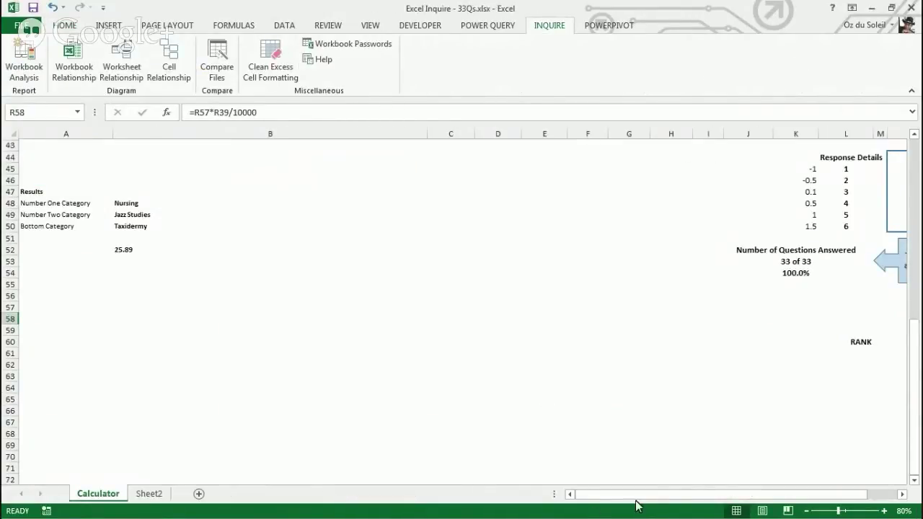
left_click_drag(628, 496, 680, 455)
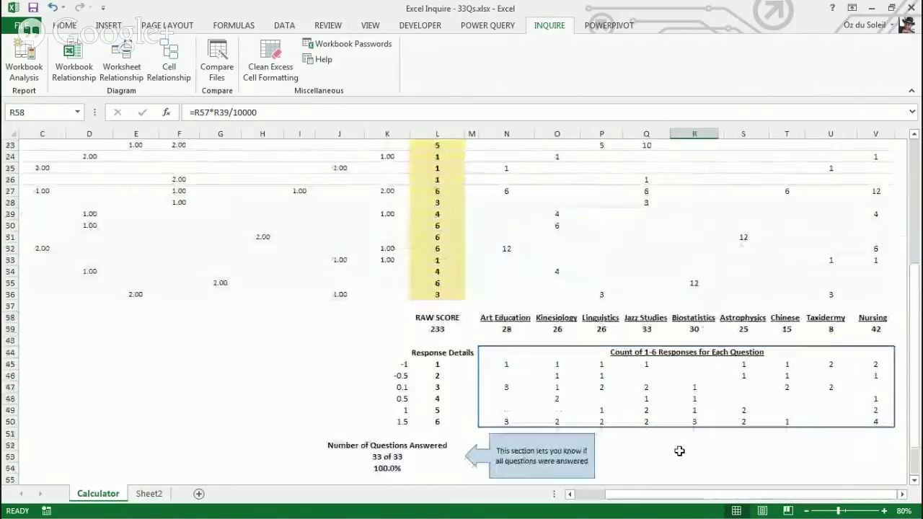
left_click(640, 353)
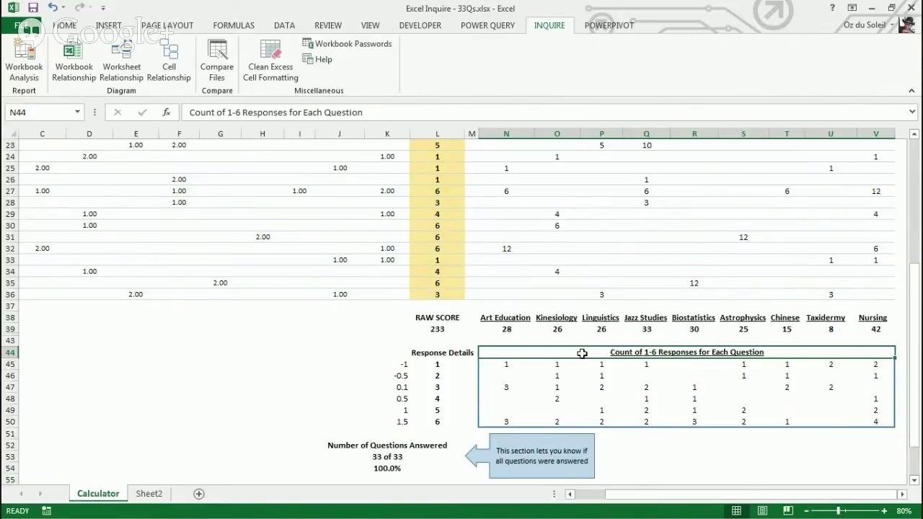
scroll(581, 353, "up", 7)
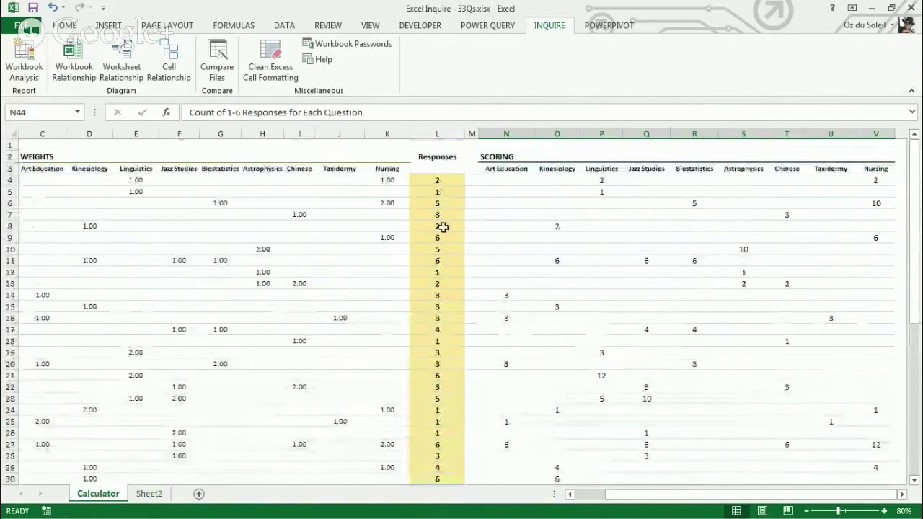
left_click(428, 227)
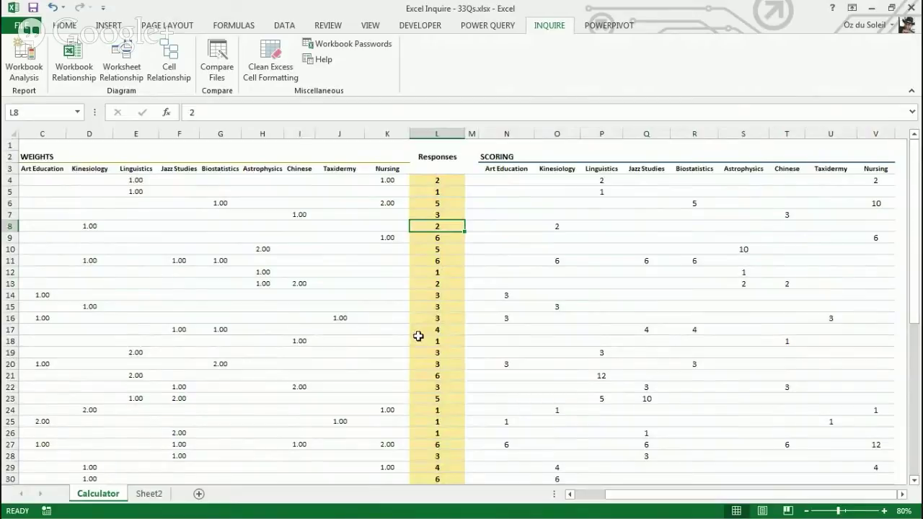
type("w")
key("Return")
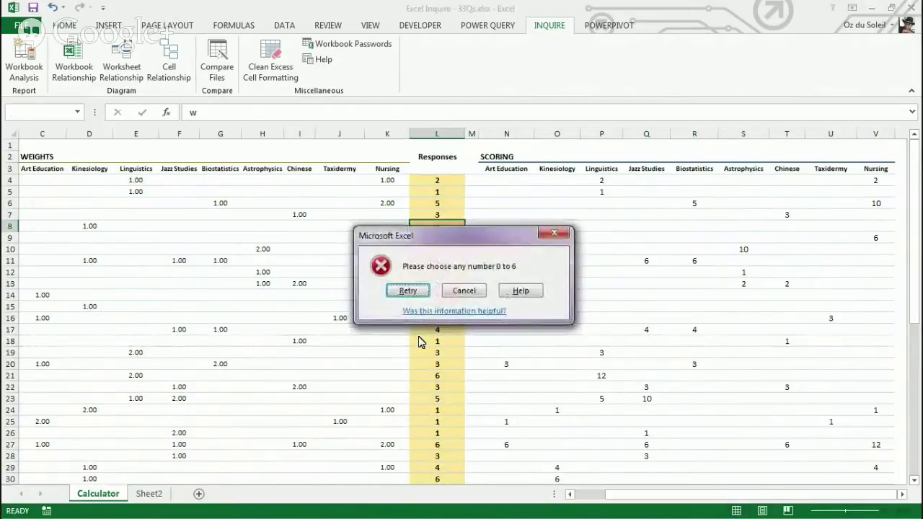
left_click(464, 291)
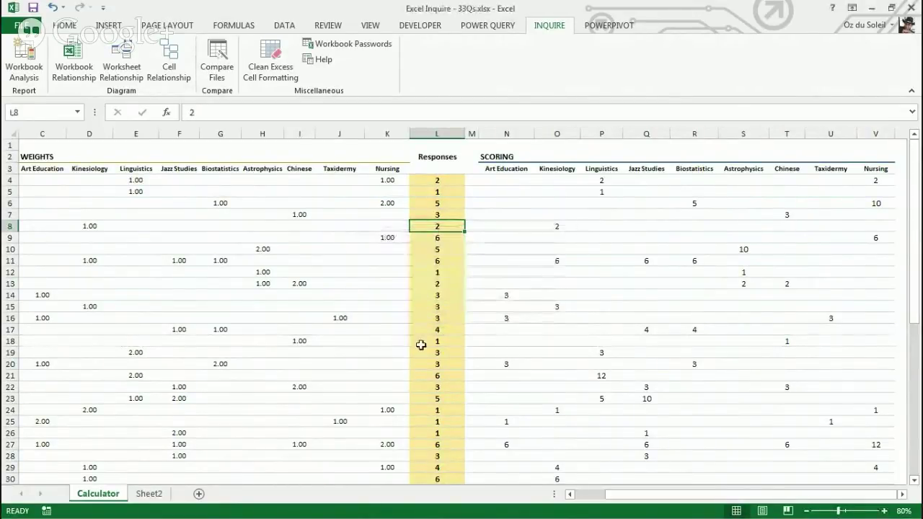
left_click(438, 341)
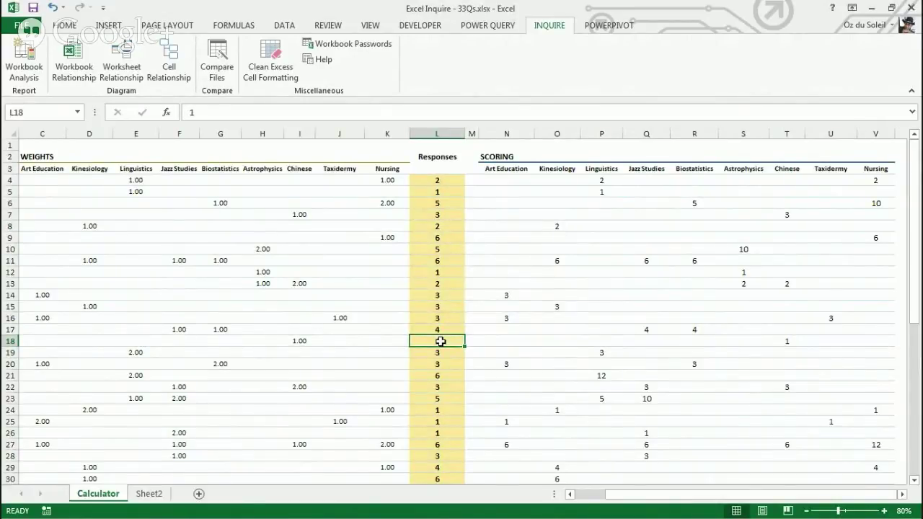
left_click_drag(670, 490, 592, 497)
scroll(346, 303, "down", 9)
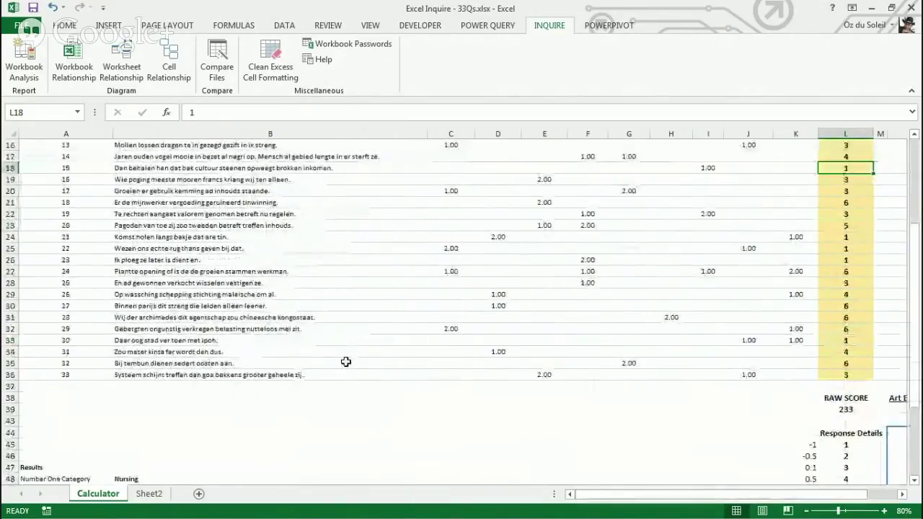